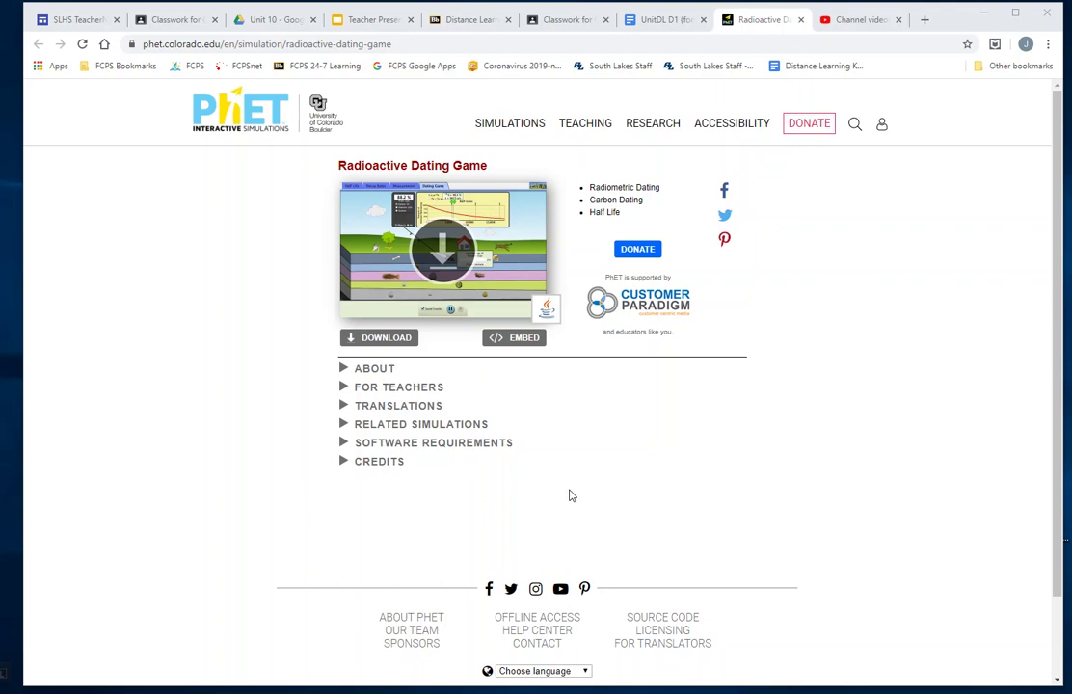
Download the Radioactive Dating Game jar, keep it past the McAfee warning, and launch it.
{"action": "left_click", "coordinate": [382, 340]}
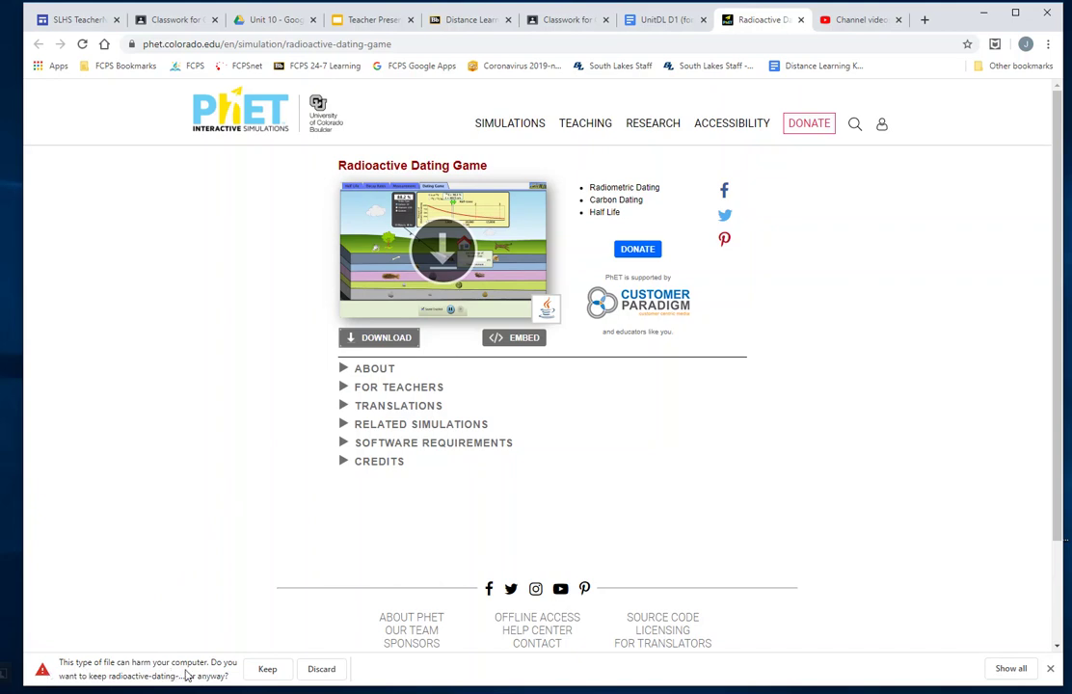
{"action": "left_click", "coordinate": [267, 671]}
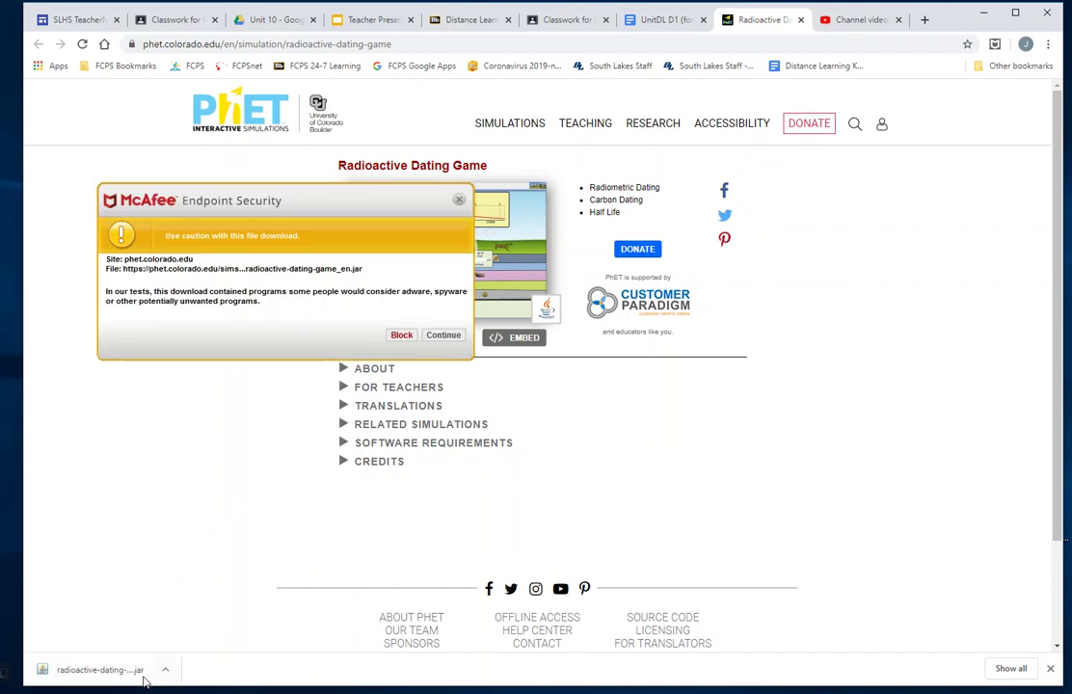
{"action": "left_click", "coordinate": [443, 335]}
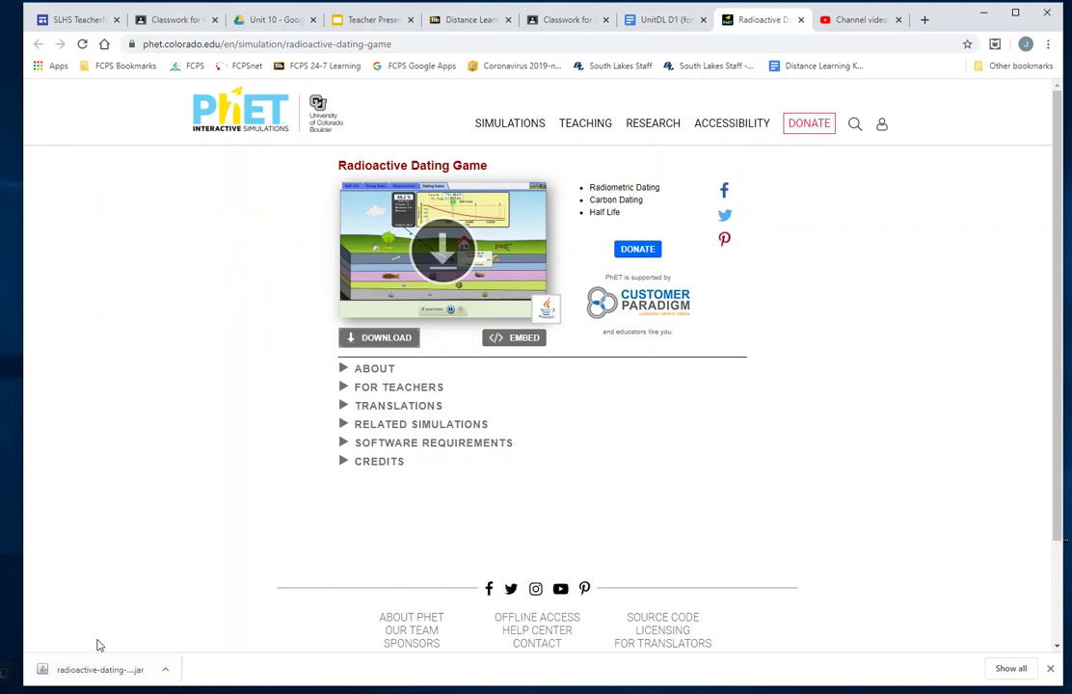
{"action": "left_click", "coordinate": [82, 677]}
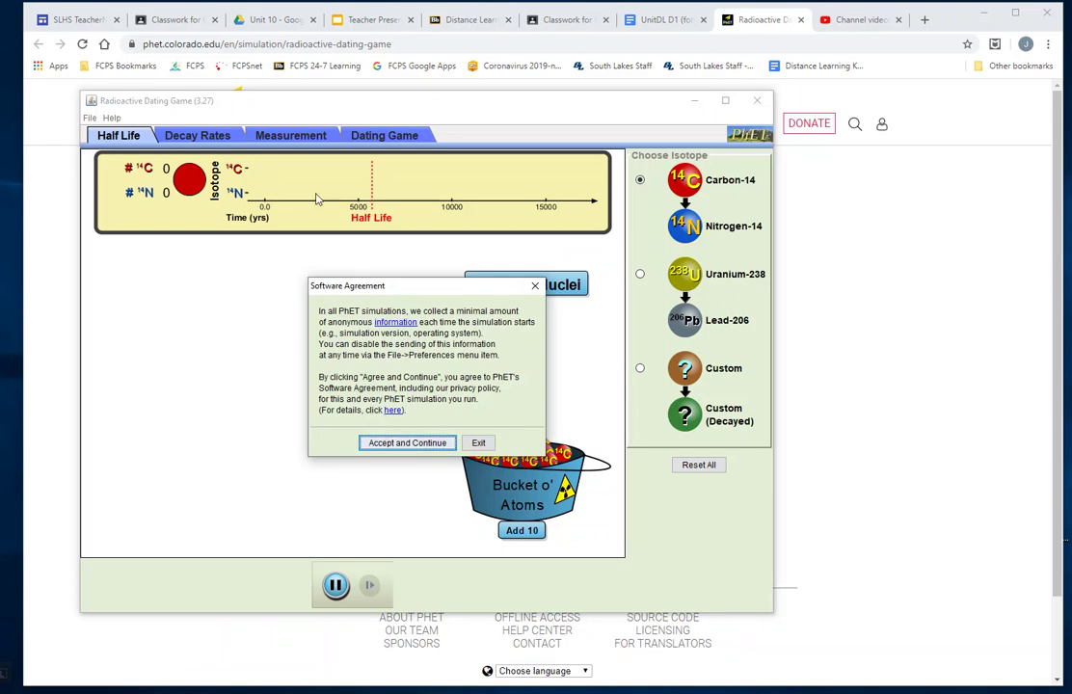
Accept the PhET agreement and step through the Decay Rates and Measurement tabs to Dating Game.
{"action": "left_click", "coordinate": [431, 443]}
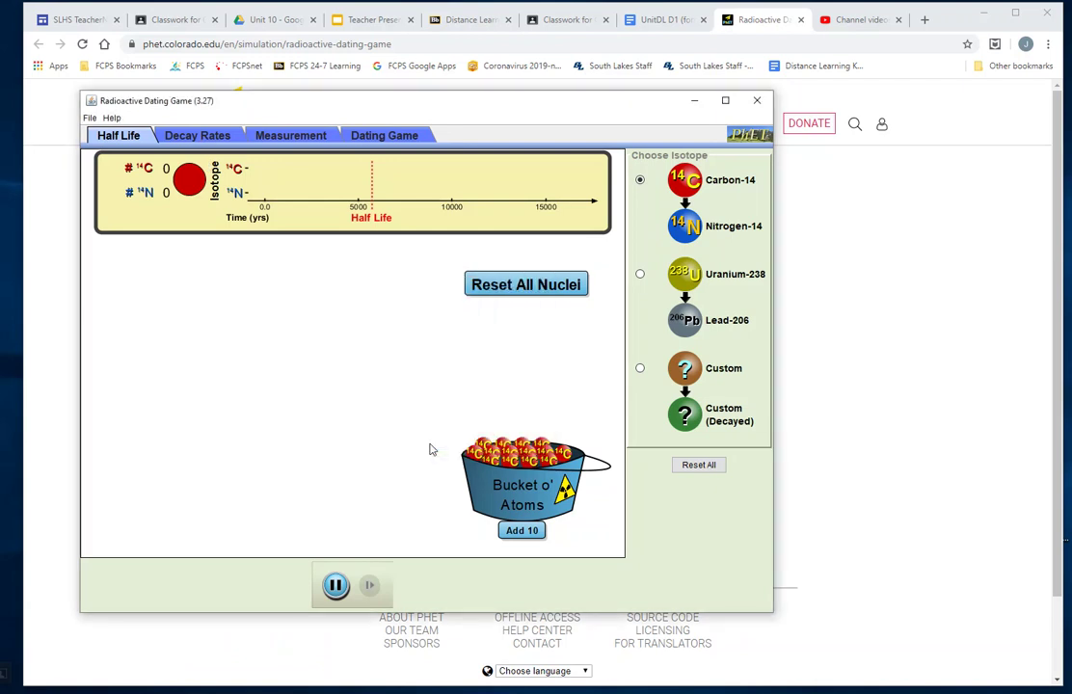
{"action": "left_click", "coordinate": [211, 137]}
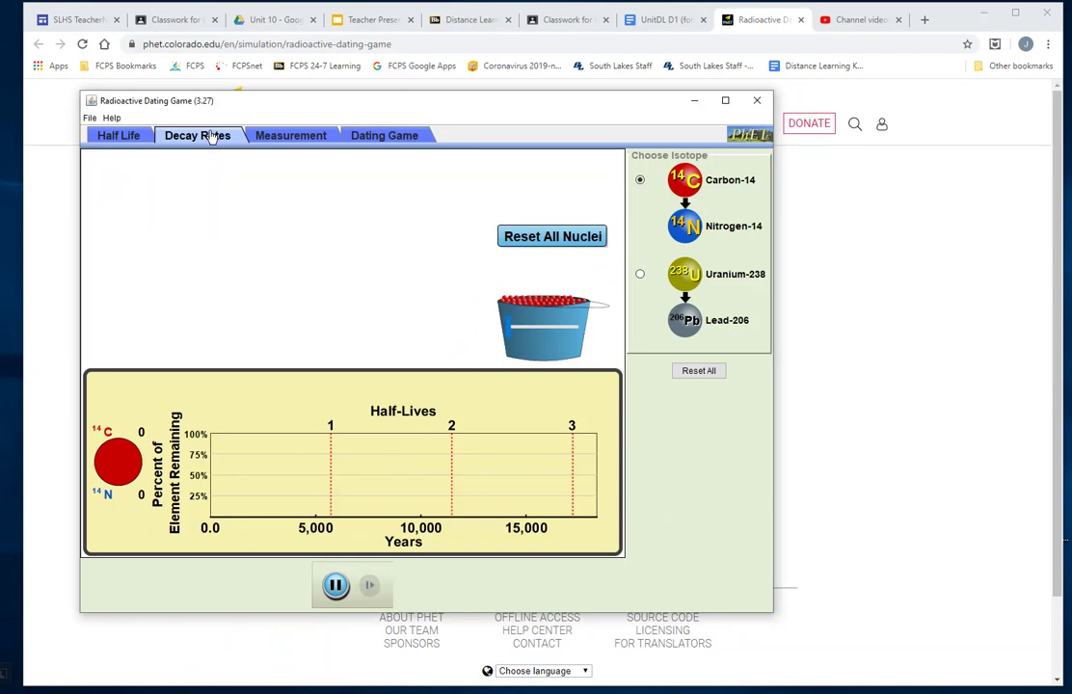
{"action": "left_click", "coordinate": [284, 138]}
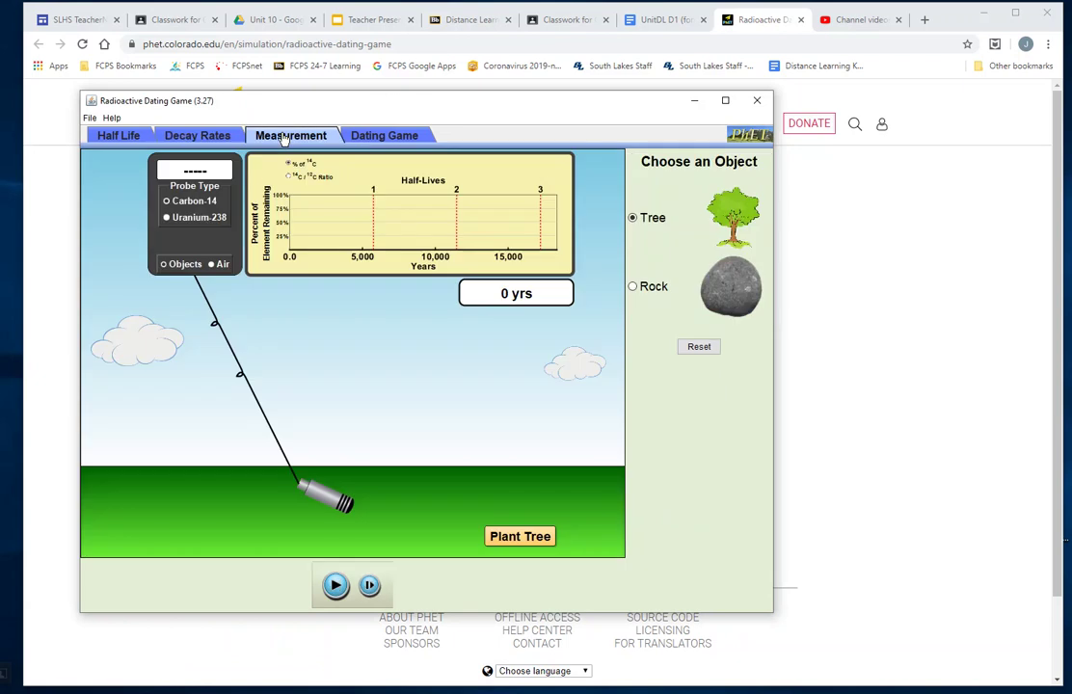
{"action": "left_click", "coordinate": [381, 139]}
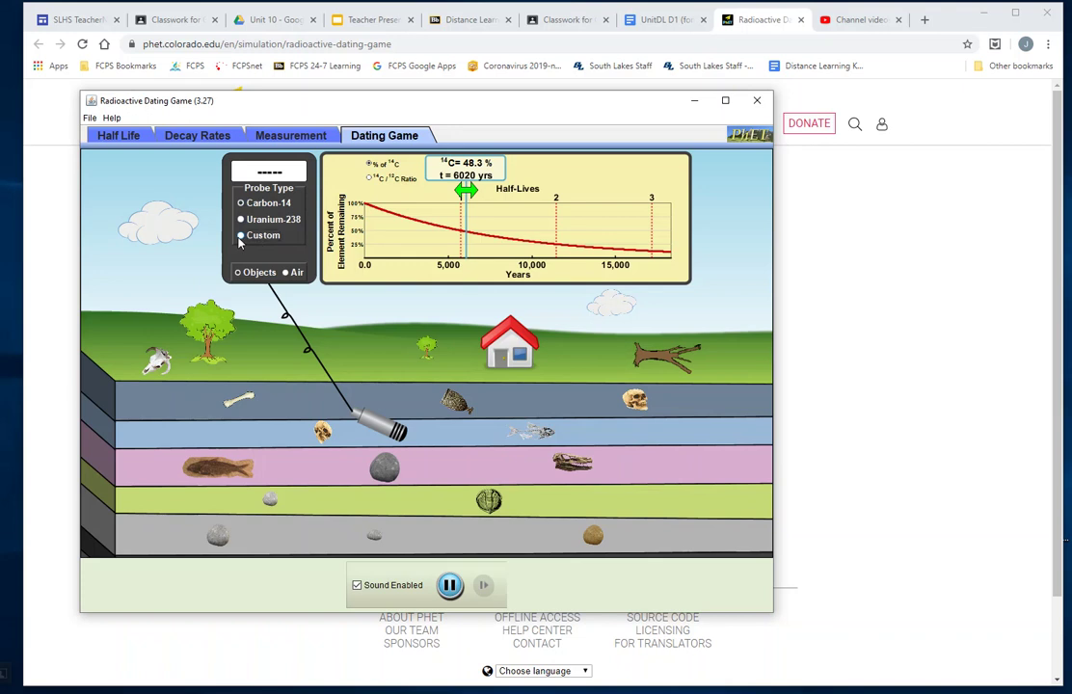
Switch the probe type to Custom, which defaults to a 100 ky half-life.
{"action": "left_click", "coordinate": [240, 237]}
Set the custom half-life to 1 my, then return the probe to Carbon-14.
{"action": "left_click", "coordinate": [300, 253]}
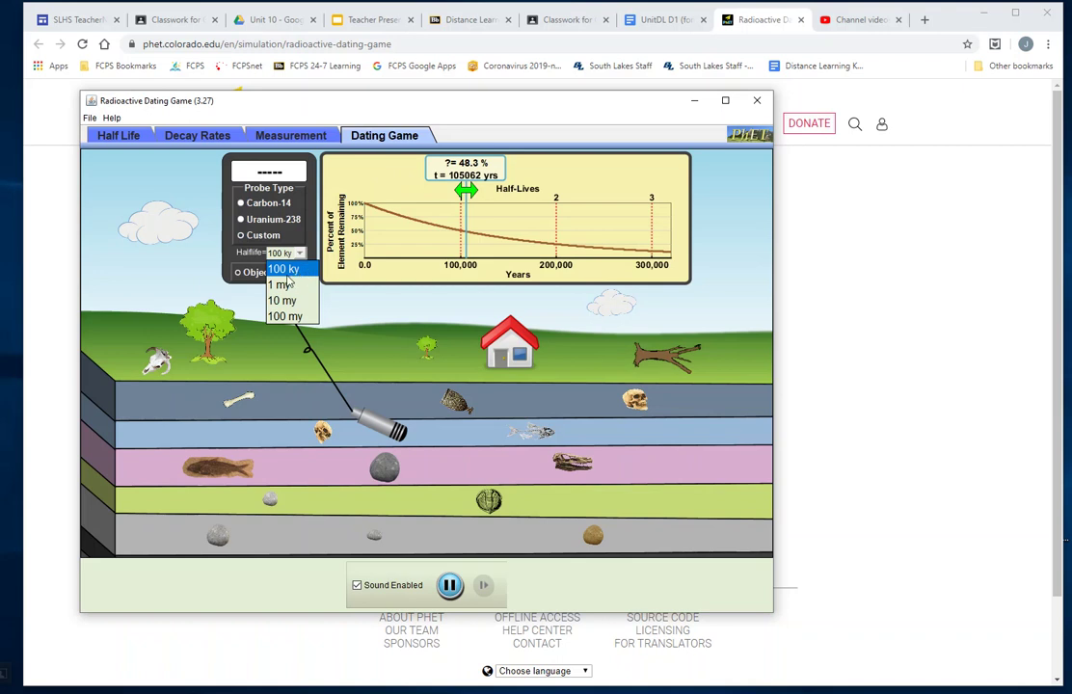
{"action": "left_click", "coordinate": [284, 285]}
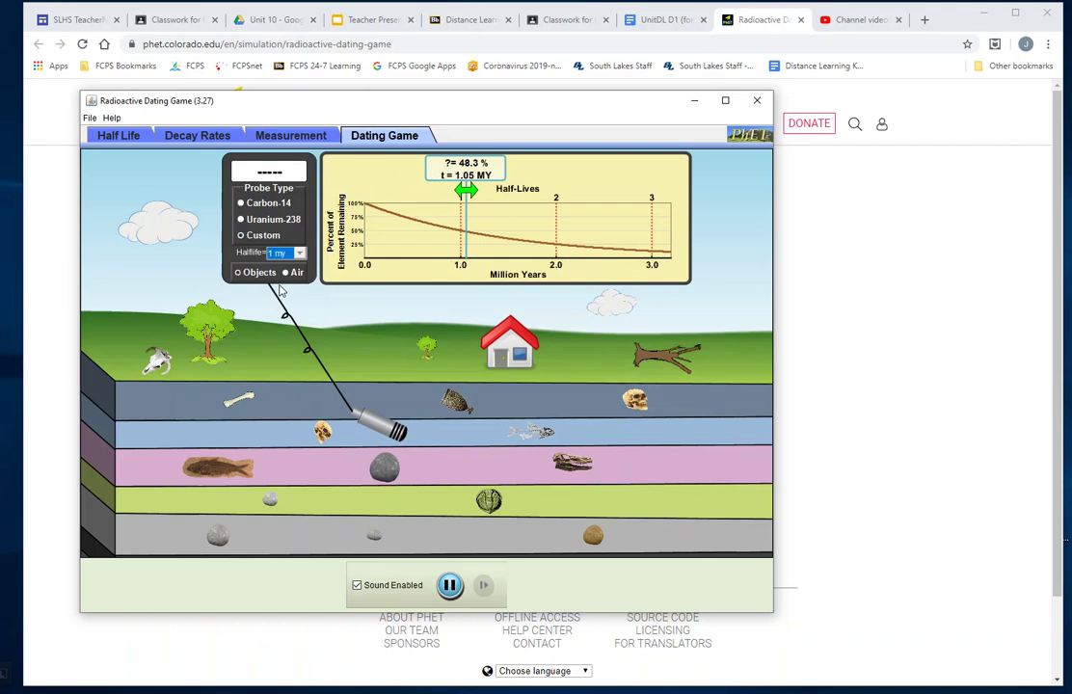
{"action": "left_click", "coordinate": [299, 253]}
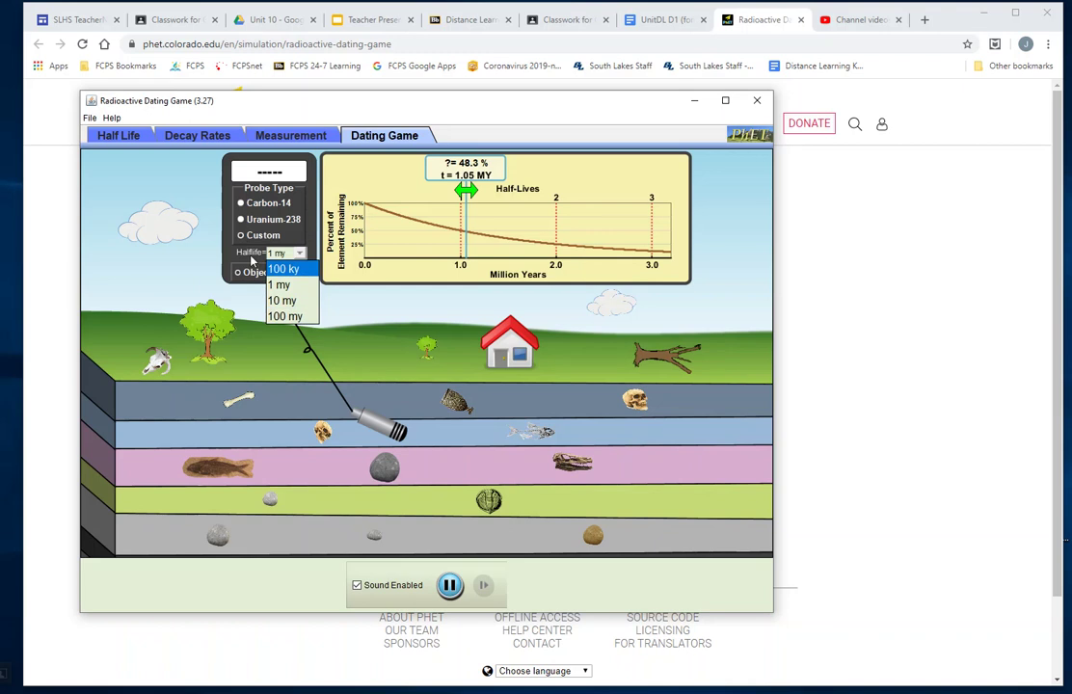
{"action": "left_click", "coordinate": [293, 241]}
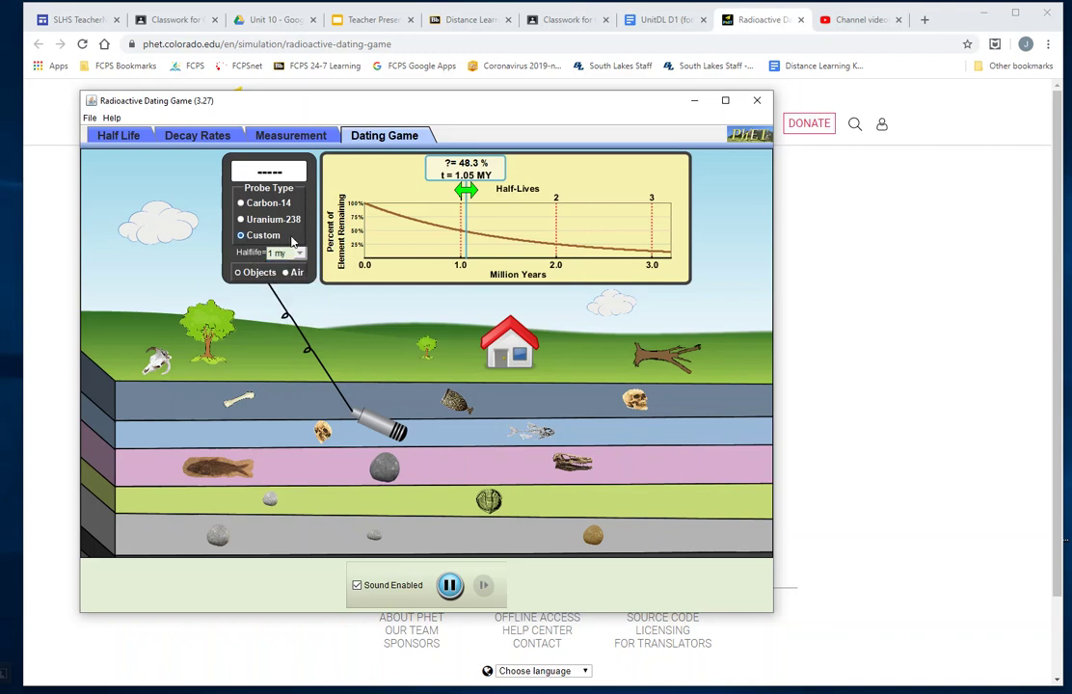
{"action": "left_click", "coordinate": [242, 205]}
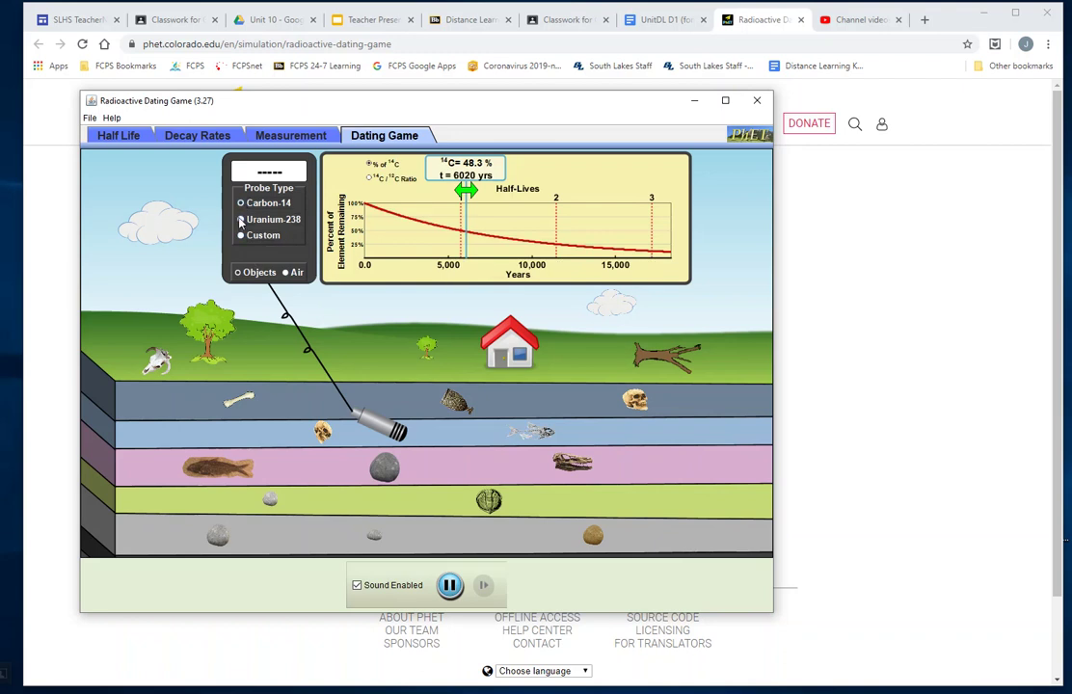
{"action": "left_click", "coordinate": [241, 220]}
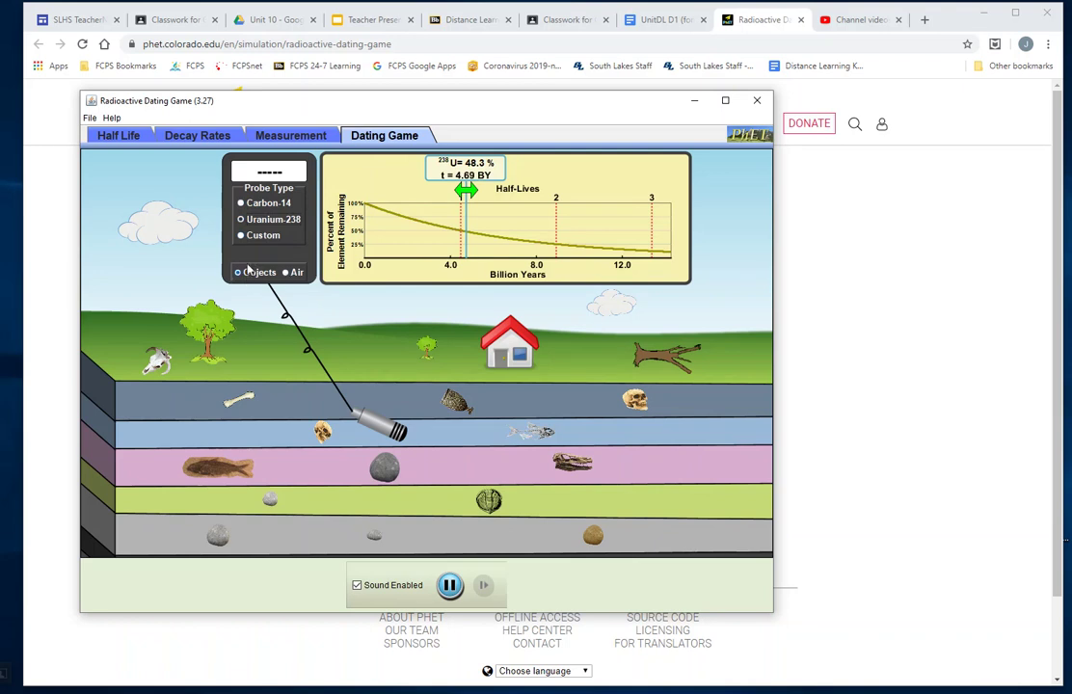
{"action": "left_click", "coordinate": [241, 203]}
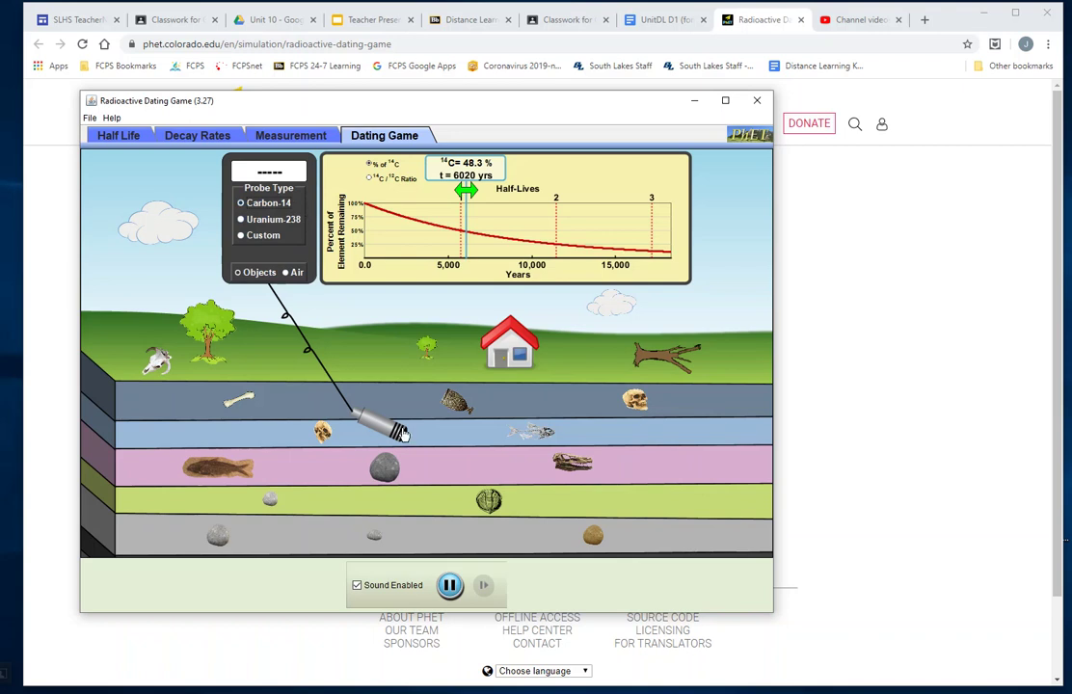
Probe the distant living tree with Carbon-14 (100.0%) and submit a 0-year age estimate.
{"action": "left_click_drag", "start_coordinate": [397, 433], "coordinate": [417, 344]}
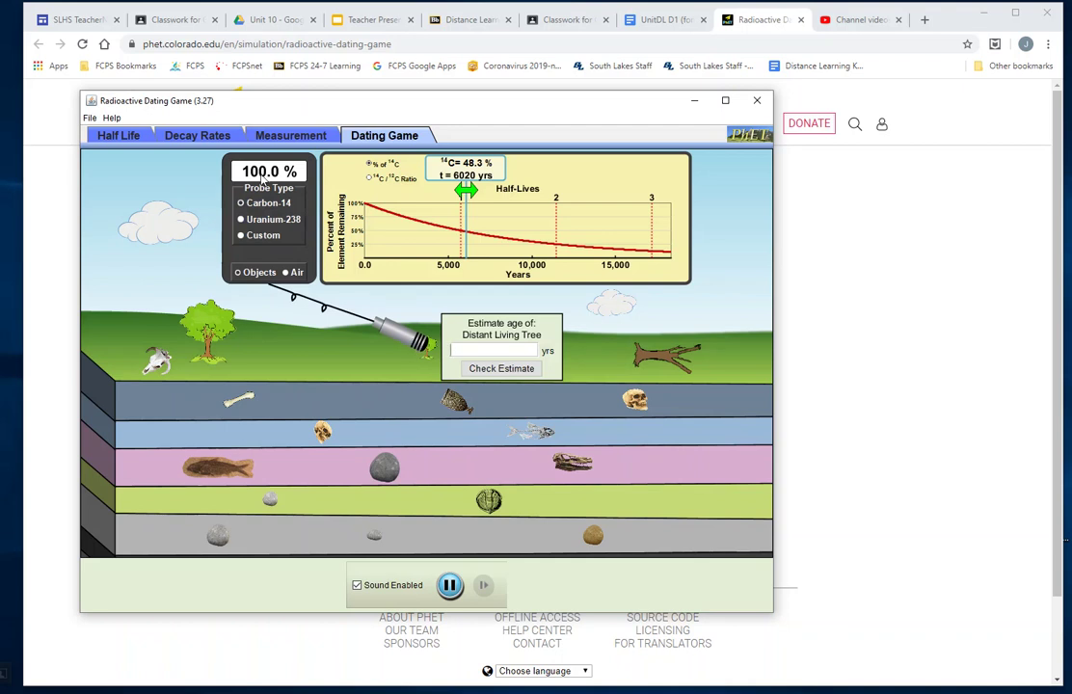
{"action": "left_click", "coordinate": [266, 204]}
{"action": "type", "text": "0"}
{"action": "left_click", "coordinate": [500, 368]}
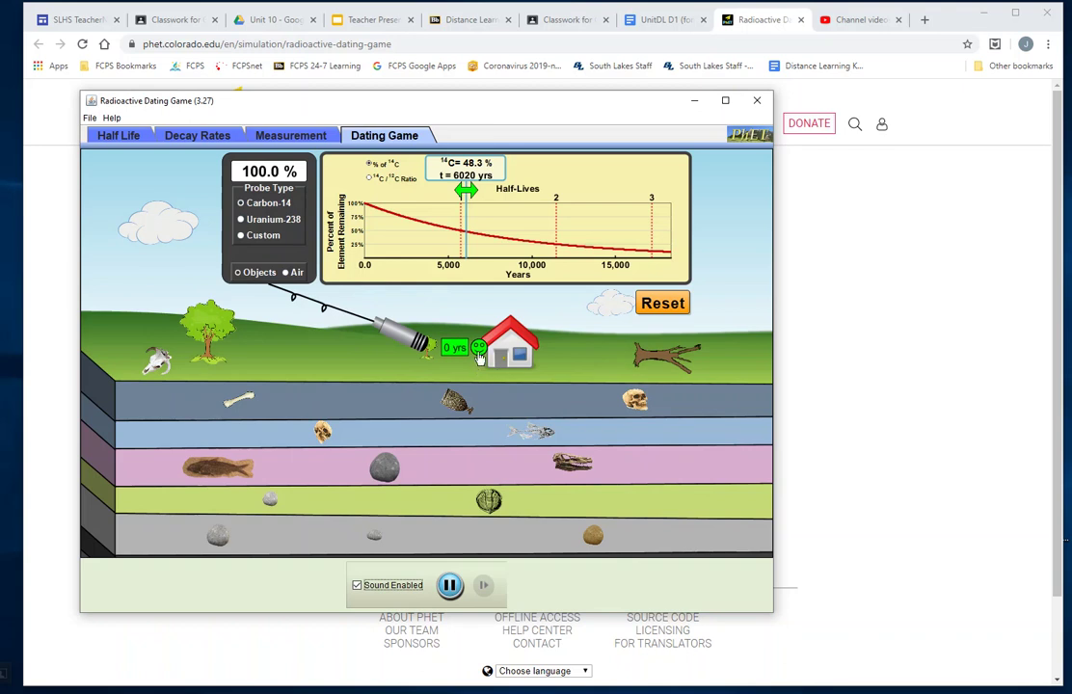
Probe the dead tree, match 97.4% Carbon-14 at 219 years, and submit 219 as its age.
{"action": "left_click", "coordinate": [395, 340]}
{"action": "left_click_drag", "start_coordinate": [396, 340], "coordinate": [606, 349]}
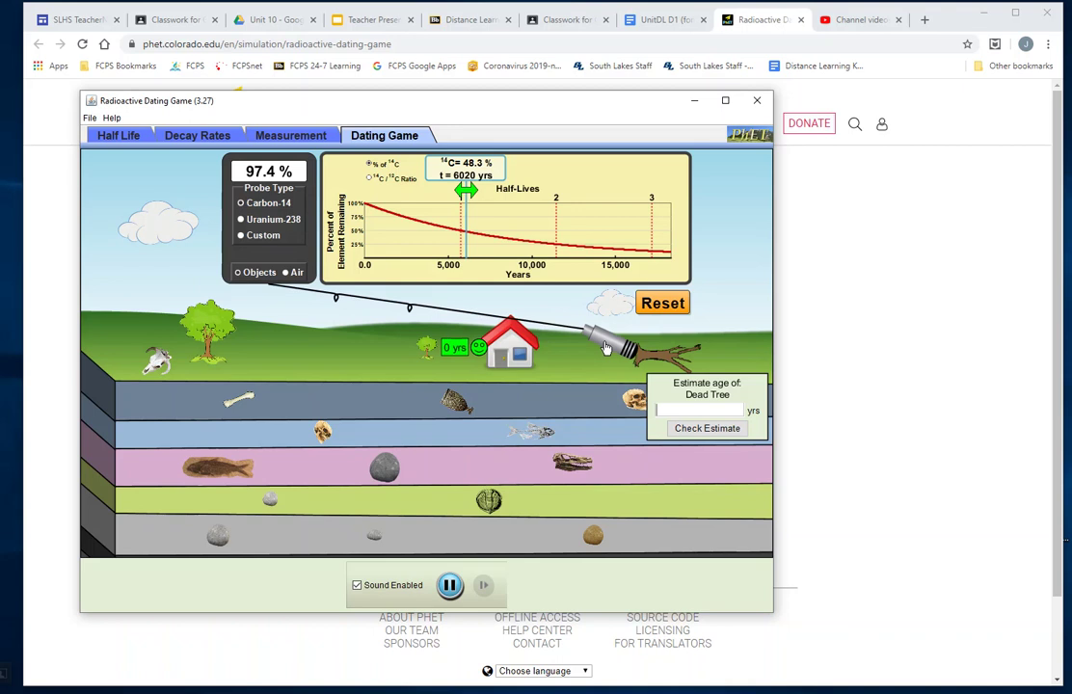
{"action": "mouse_move", "coordinate": [605, 348]}
{"action": "left_mouse_down"}
{"action": "mouse_move", "coordinate": [592, 340]}
{"action": "mouse_move", "coordinate": [623, 348]}
{"action": "mouse_move", "coordinate": [239, 331]}
{"action": "mouse_move", "coordinate": [130, 349]}
{"action": "mouse_move", "coordinate": [125, 360]}
{"action": "mouse_move", "coordinate": [120, 346]}
{"action": "mouse_move", "coordinate": [122, 359]}
{"action": "mouse_move", "coordinate": [193, 343]}
{"action": "mouse_move", "coordinate": [618, 349]}
{"action": "left_mouse_up"}
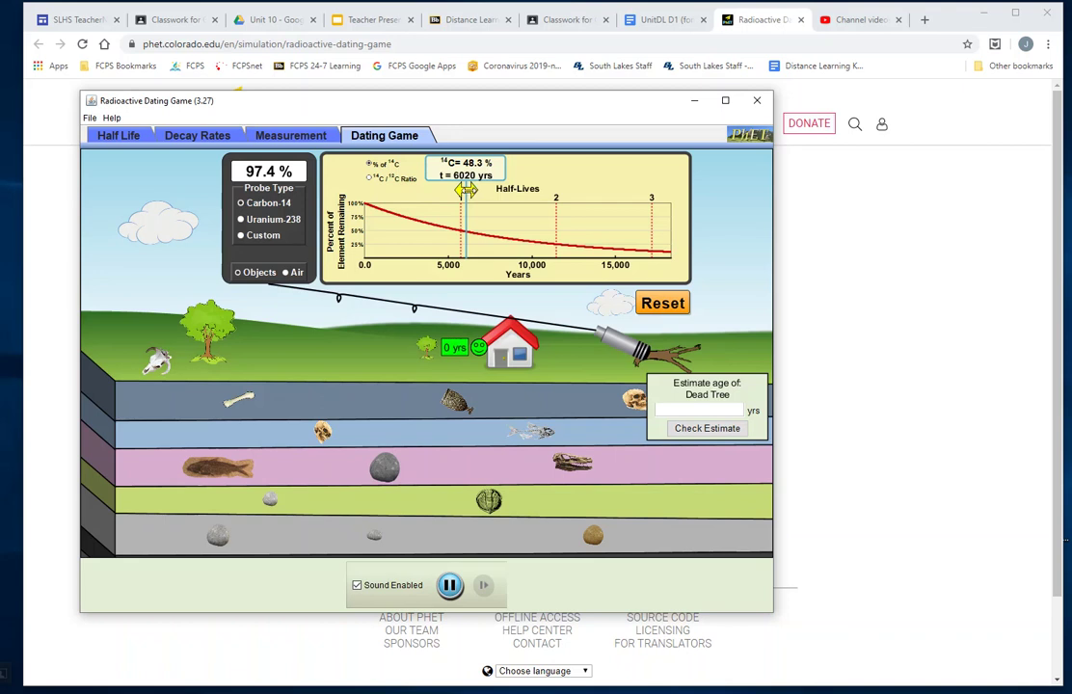
{"action": "left_click_drag", "start_coordinate": [466, 190], "coordinate": [369, 190]}
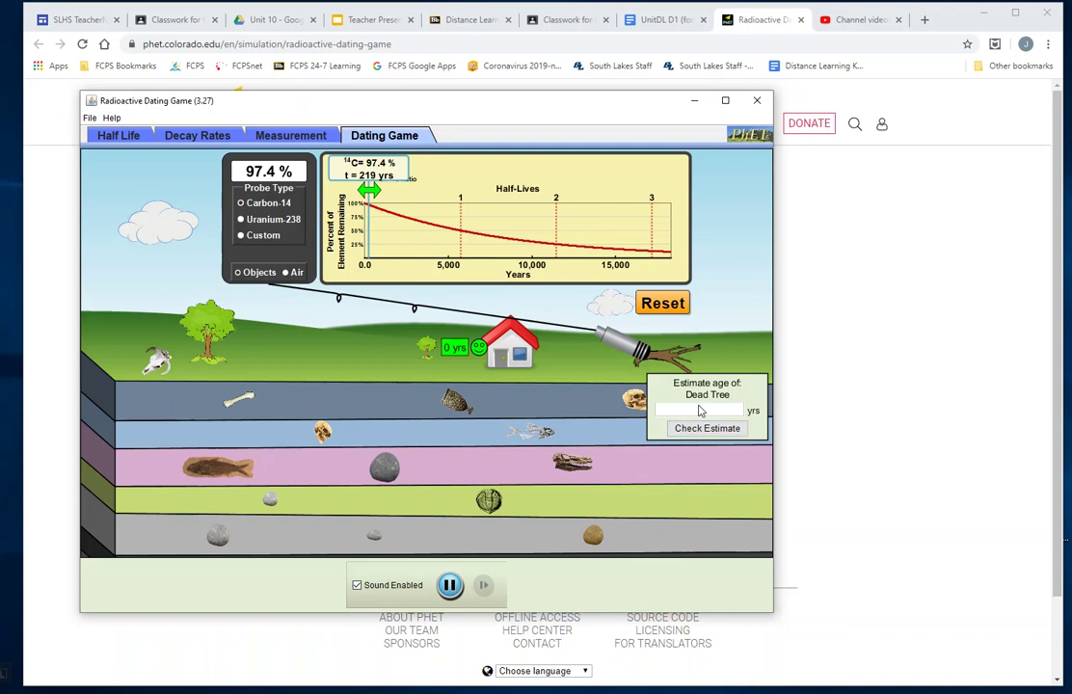
{"action": "type", "text": "219"}
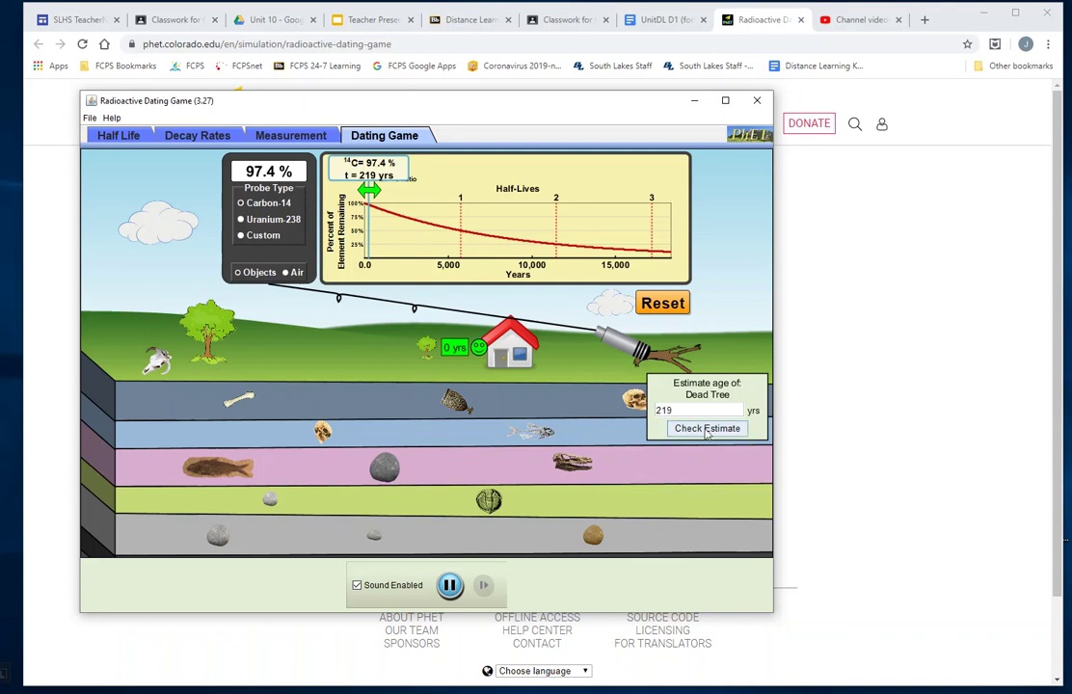
{"action": "left_click", "coordinate": [705, 428]}
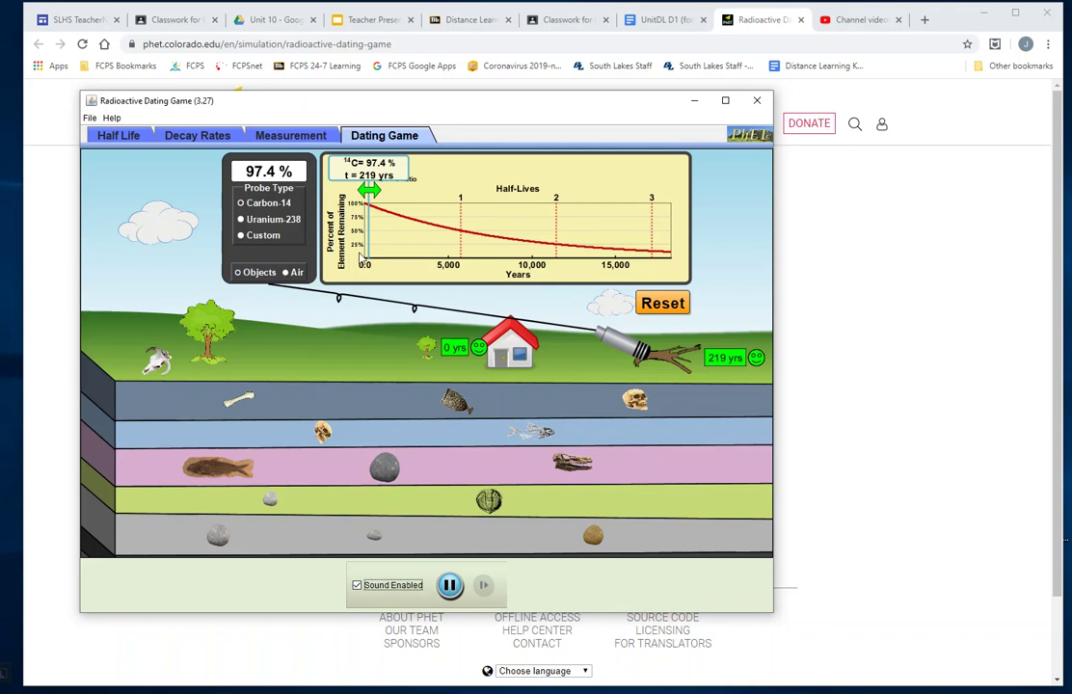
Pull the probe off the dead tree and position it around Rock 1 in the pink layer.
{"action": "left_click_drag", "start_coordinate": [638, 351], "coordinate": [376, 467]}
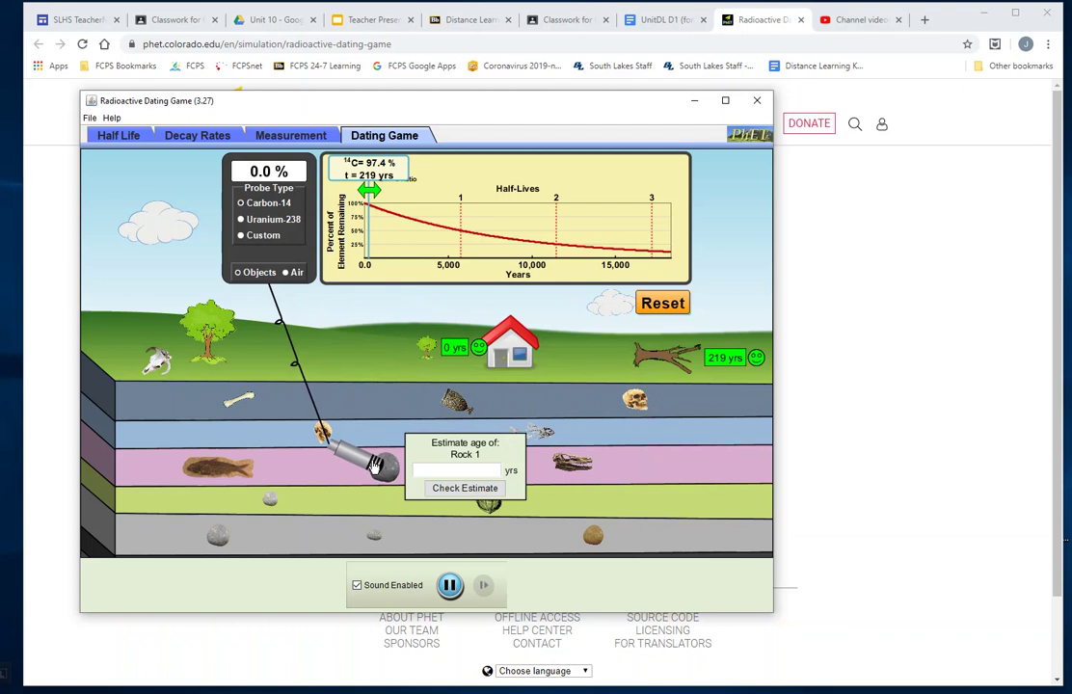
{"action": "mouse_move", "coordinate": [375, 466]}
{"action": "left_mouse_down"}
{"action": "mouse_move", "coordinate": [367, 453]}
{"action": "mouse_move", "coordinate": [470, 462]}
{"action": "mouse_move", "coordinate": [373, 470]}
{"action": "left_mouse_up"}
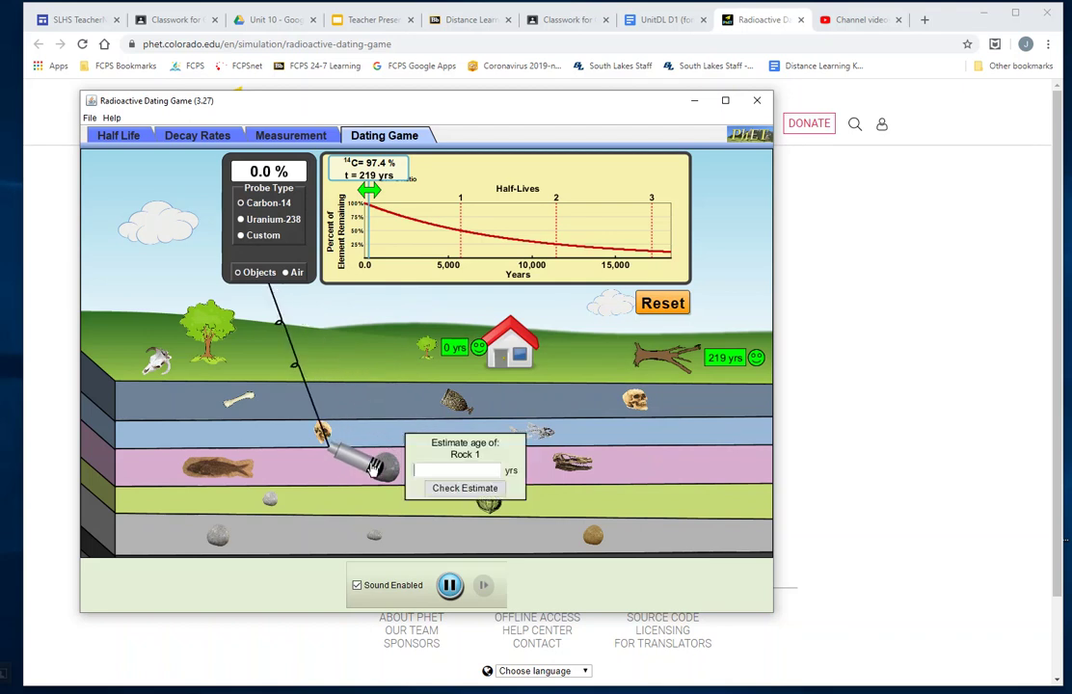
{"action": "mouse_move", "coordinate": [375, 466]}
{"action": "left_mouse_down"}
{"action": "mouse_move", "coordinate": [432, 410]}
{"action": "mouse_move", "coordinate": [386, 470]}
{"action": "mouse_move", "coordinate": [375, 466]}
{"action": "left_mouse_up"}
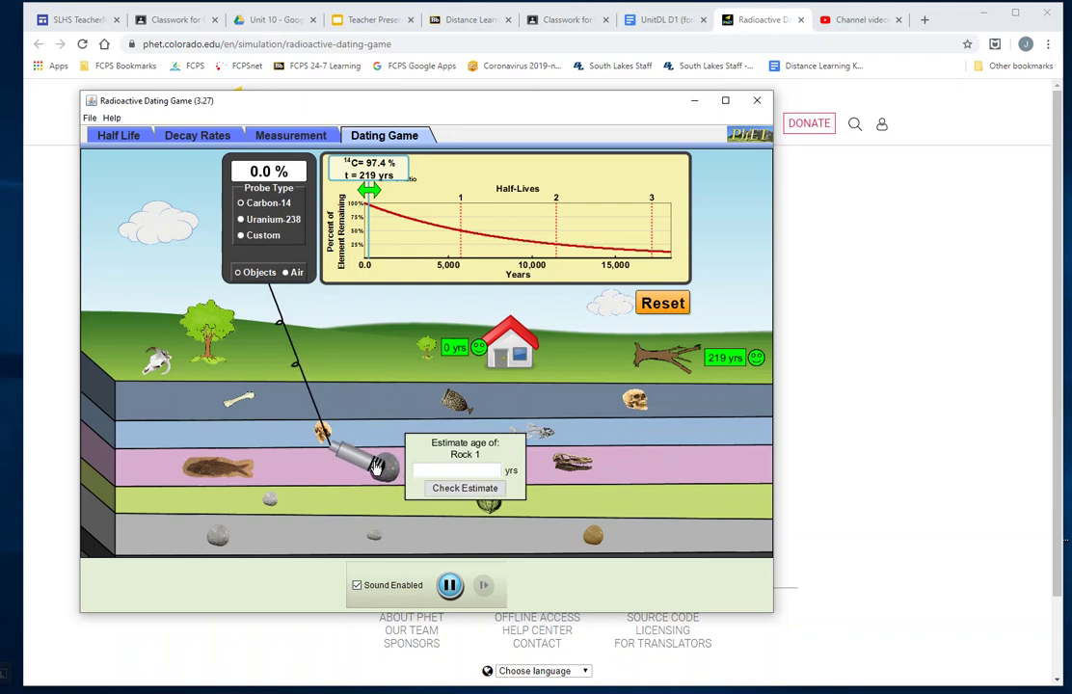
{"action": "left_click_drag", "start_coordinate": [376, 466], "coordinate": [425, 471]}
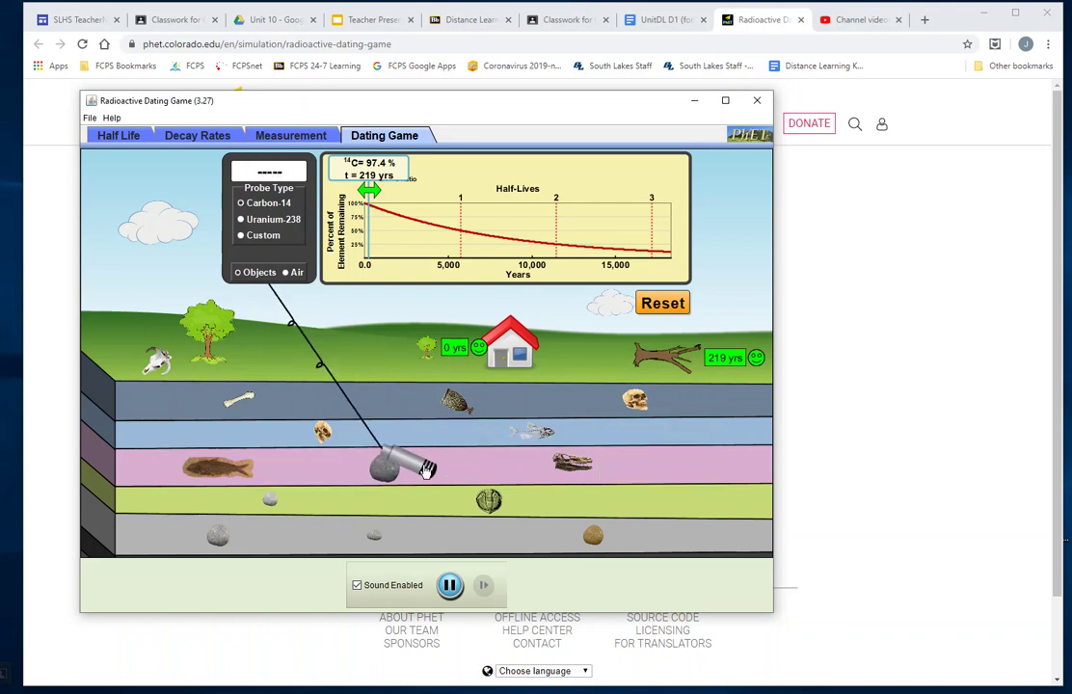
Switch to Uranium-238 and probe Rock 1, then the dinosaur skull, which reads 0.0%.
{"action": "left_click", "coordinate": [241, 221]}
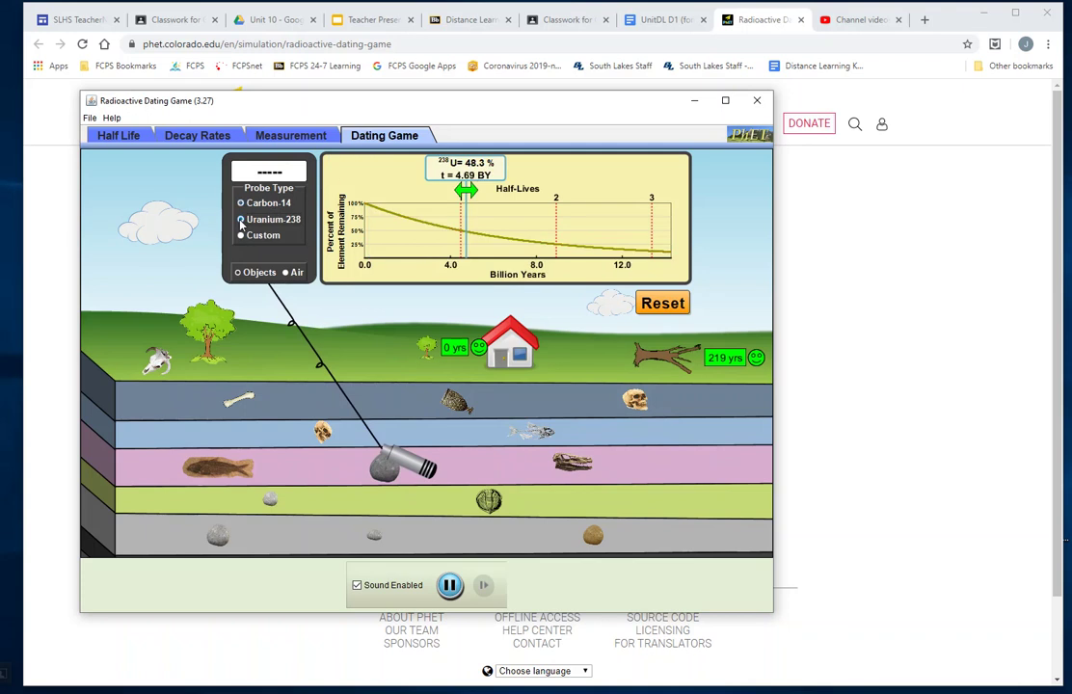
{"action": "left_click_drag", "start_coordinate": [420, 468], "coordinate": [542, 461]}
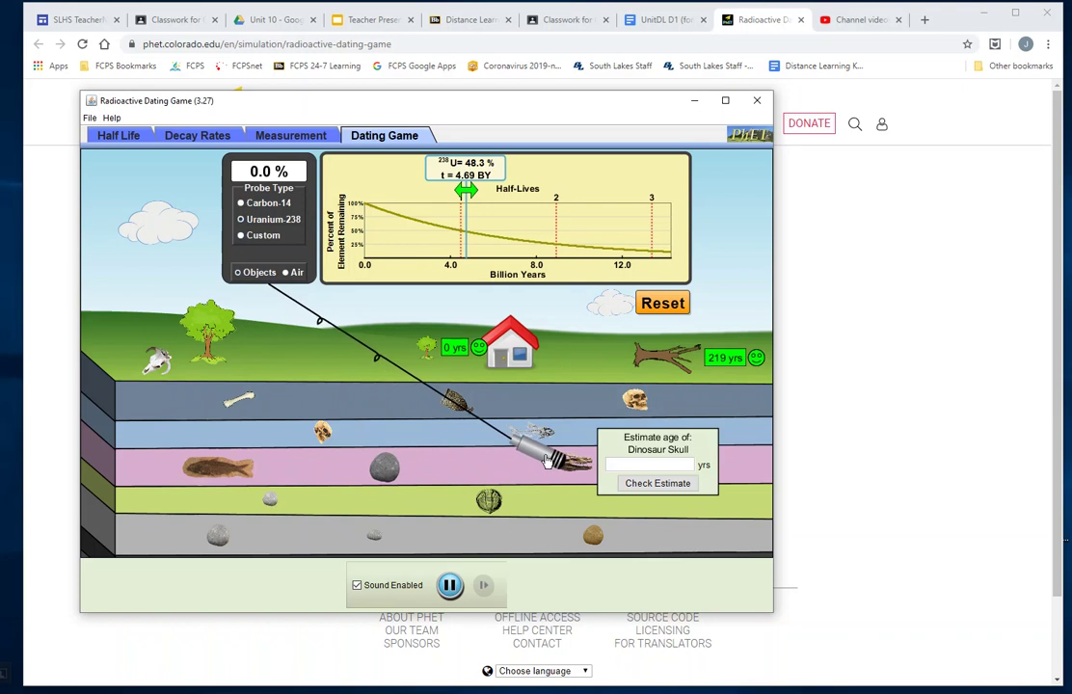
{"action": "left_click_drag", "start_coordinate": [542, 461], "coordinate": [573, 461]}
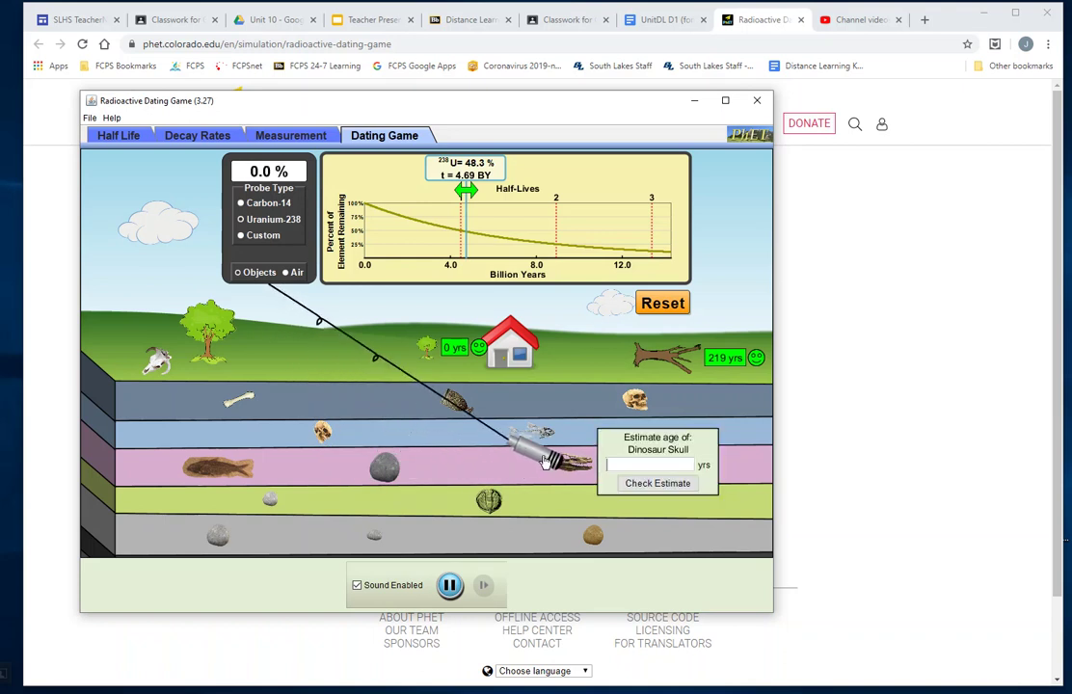
Use a Custom isotope with a 100 my half-life and re-probe the dinosaur skull, reading 34.2%.
{"action": "left_click", "coordinate": [250, 237]}
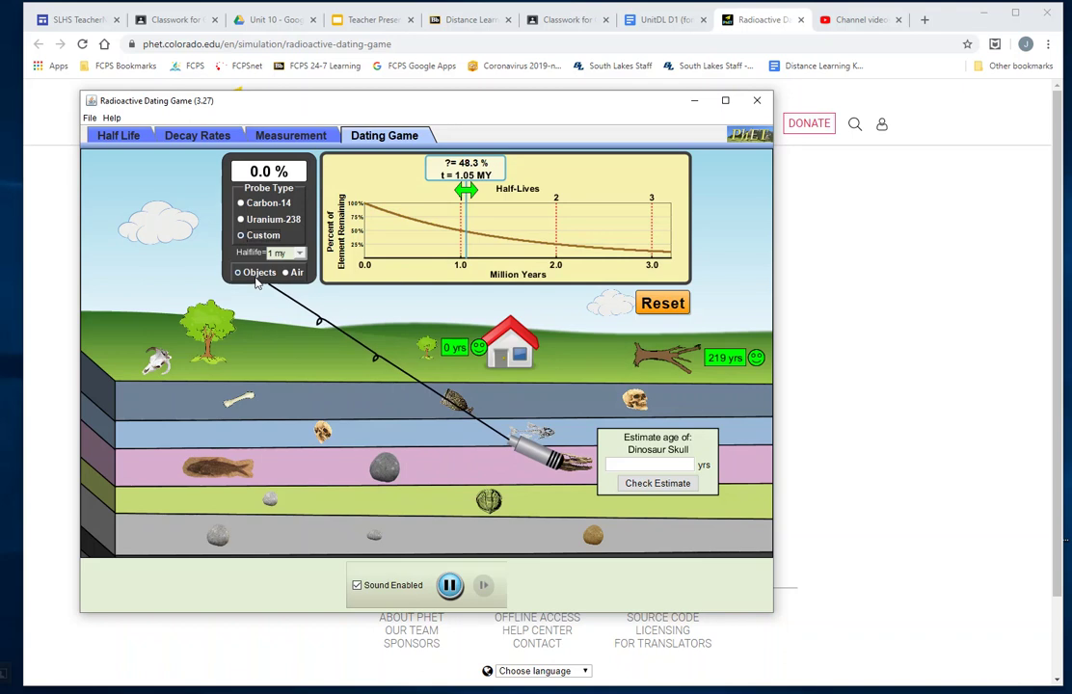
{"action": "left_click", "coordinate": [301, 254]}
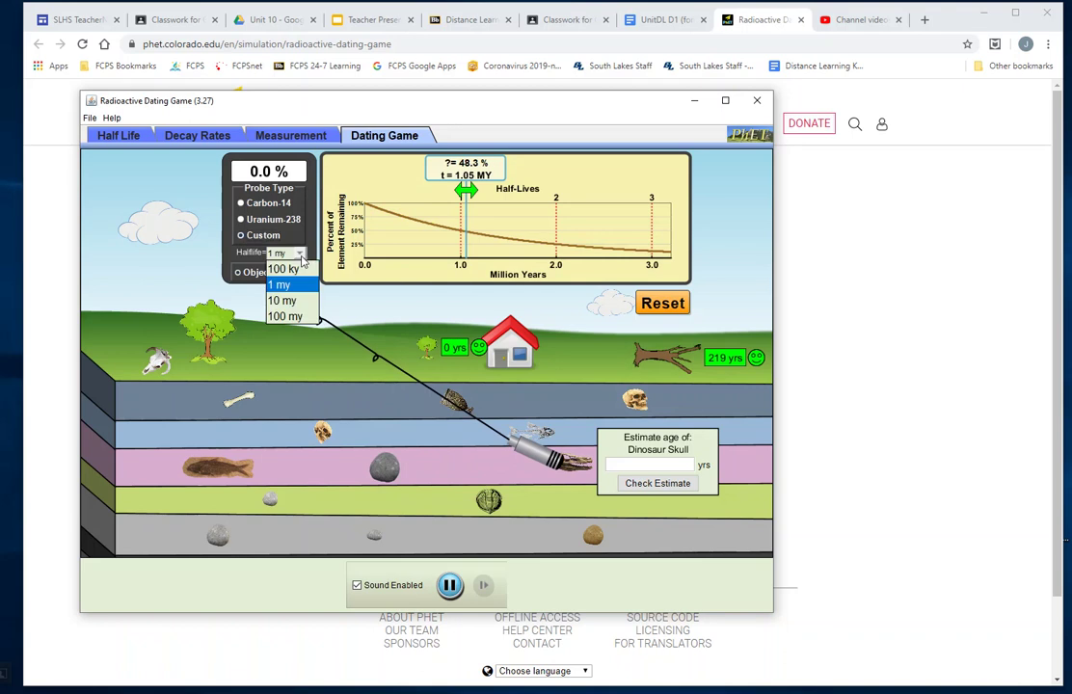
{"action": "left_click", "coordinate": [289, 318]}
{"action": "mouse_move", "coordinate": [554, 452]}
{"action": "left_mouse_down"}
{"action": "mouse_move", "coordinate": [486, 472]}
{"action": "mouse_move", "coordinate": [542, 461]}
{"action": "left_mouse_up"}
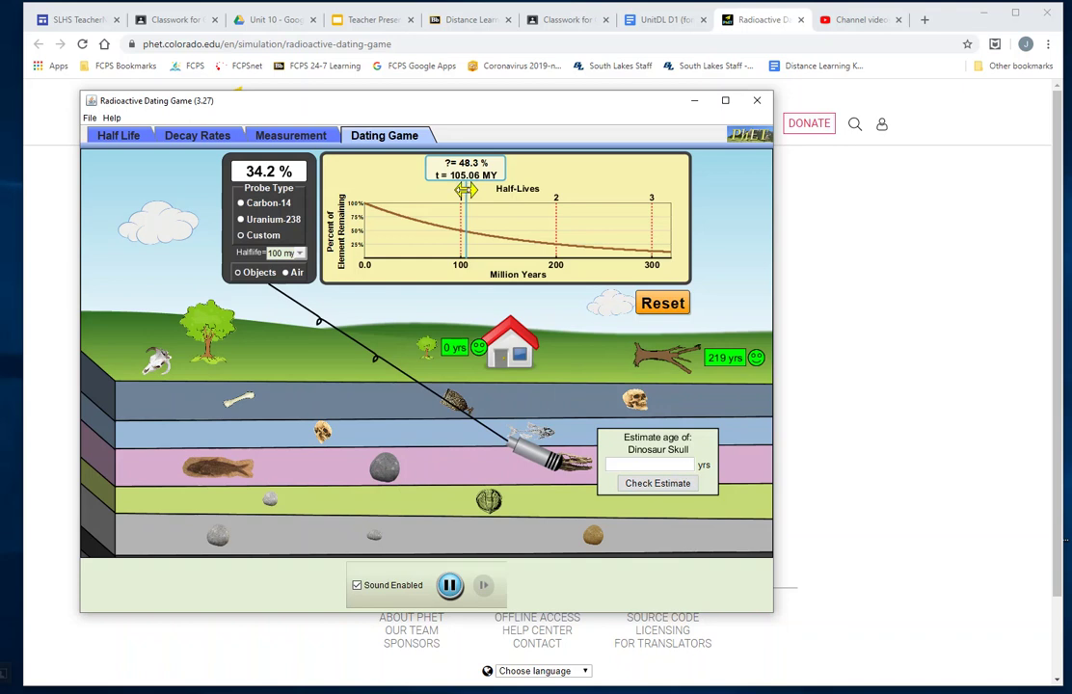
Slide the graph marker to 34.2% (154.60 MY) and submit 154.60 as the skull's age.
{"action": "mouse_move", "coordinate": [466, 190]}
{"action": "left_mouse_down"}
{"action": "mouse_move", "coordinate": [437, 190]}
{"action": "mouse_move", "coordinate": [512, 190]}
{"action": "left_mouse_up"}
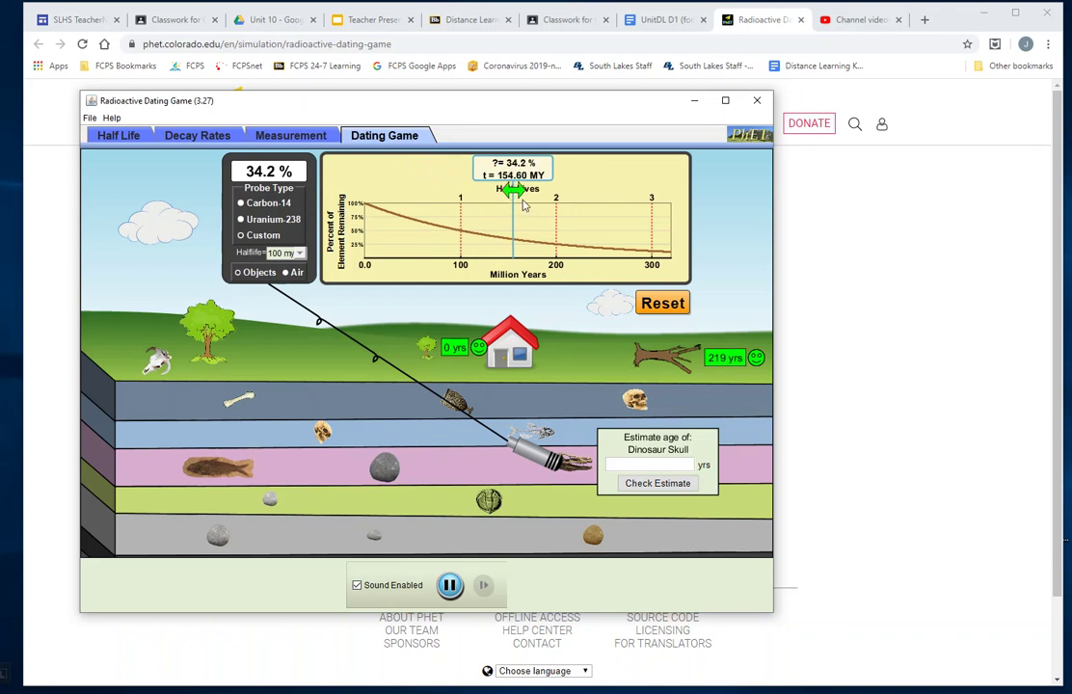
{"action": "left_click", "coordinate": [623, 468]}
{"action": "type", "text": "154.60"}
{"action": "left_click", "coordinate": [641, 484]}
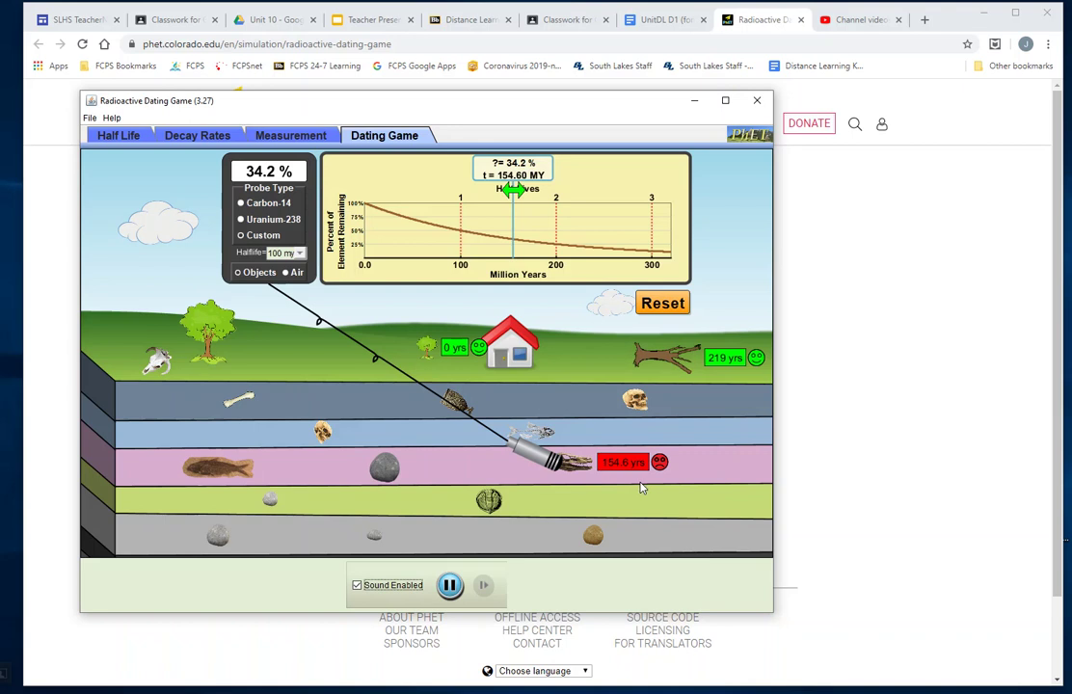
Re-enter the dinosaur skull's age estimate as 154600000 years and check it.
{"action": "left_click", "coordinate": [629, 464]}
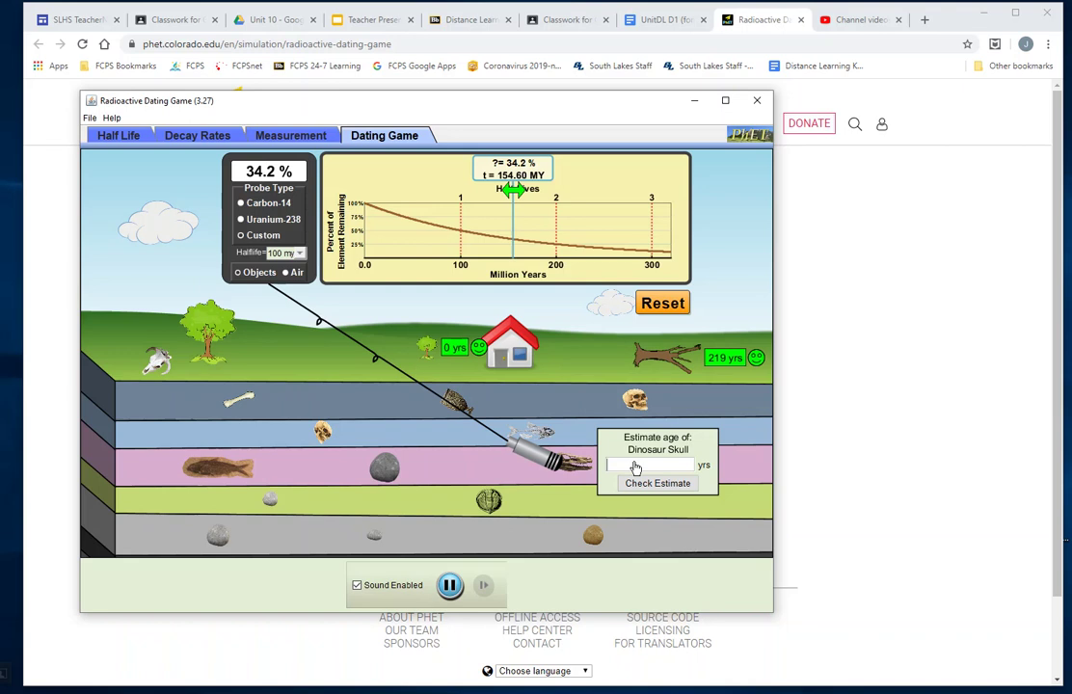
{"action": "type", "text": "1"}
{"action": "key", "text": "BackSpace"}
{"action": "type", "text": "154600000"}
{"action": "left_click", "coordinate": [649, 484]}
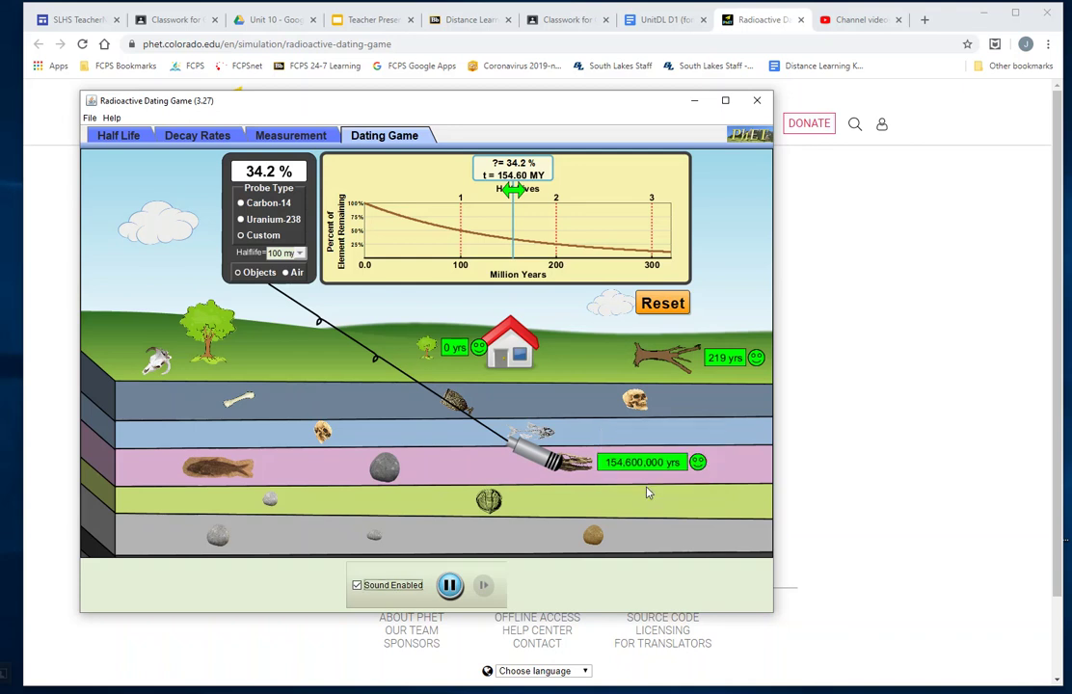